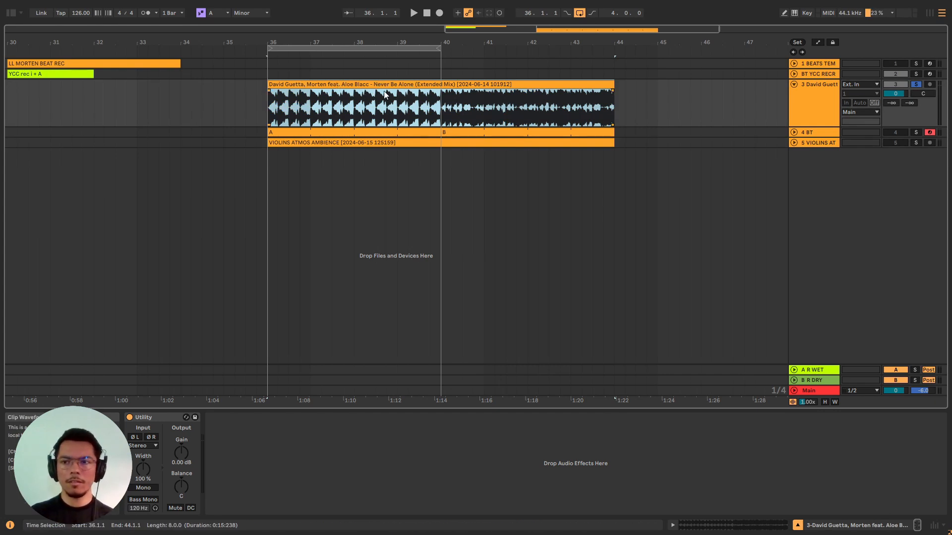
Play the soloed David Guetta reference clip, unsolo its track and play the recreated beat for comparison.
key("space")
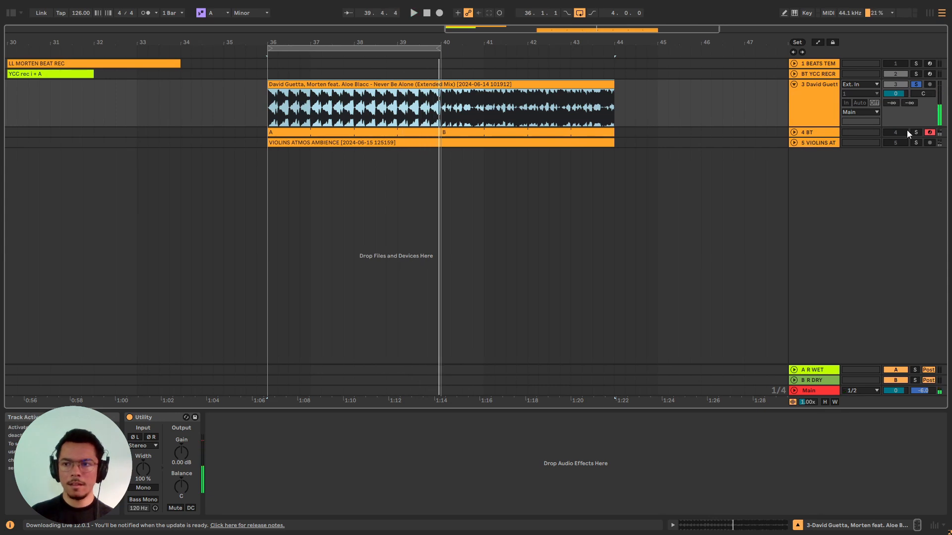
left_click(915, 84)
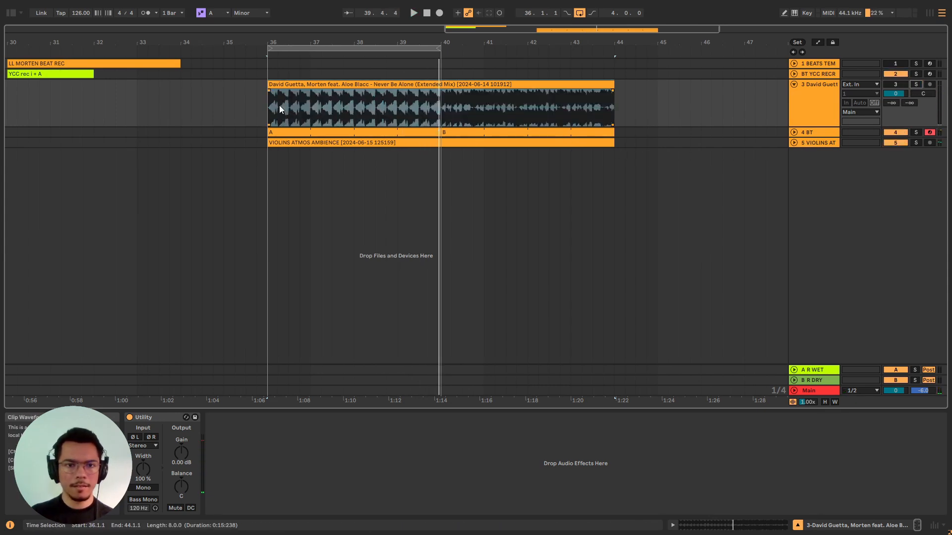
key("space")
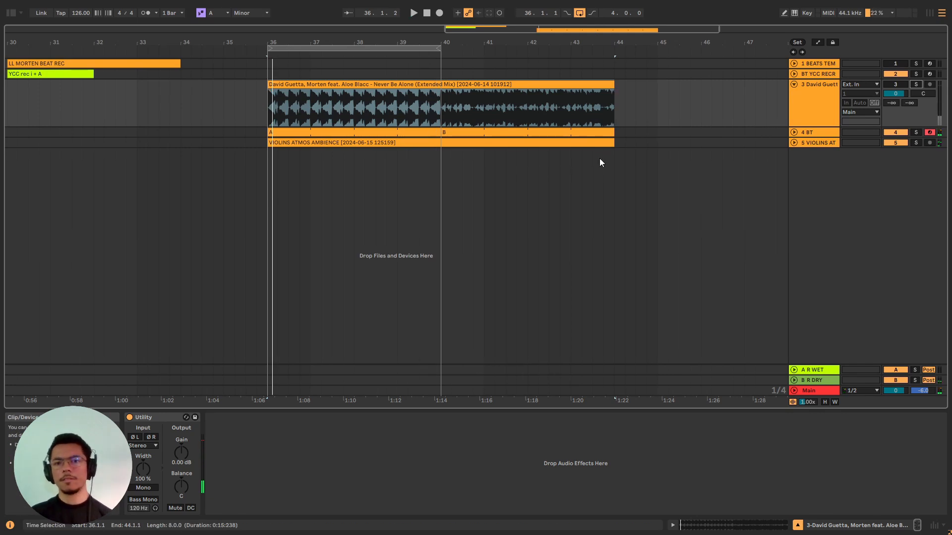
Play the recreated beat with the VIOLINS ATMOS AMBIENCE track deactivated, and reactivate that track during playback.
left_click(805, 108)
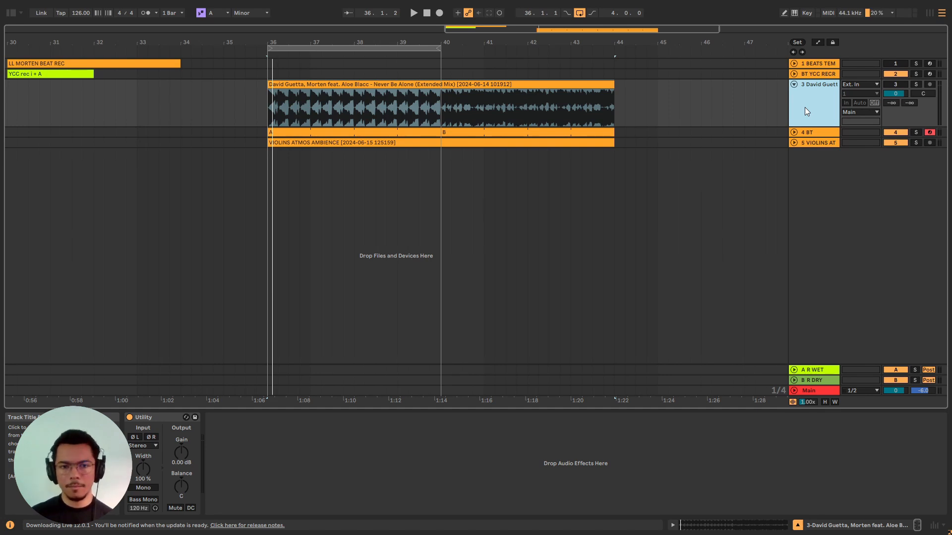
left_click(806, 143)
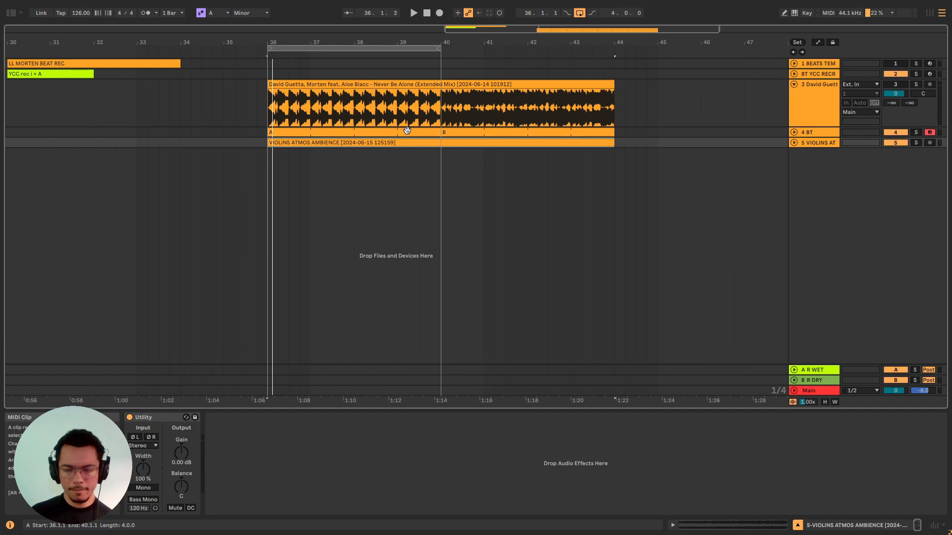
left_click(894, 143)
key("space")
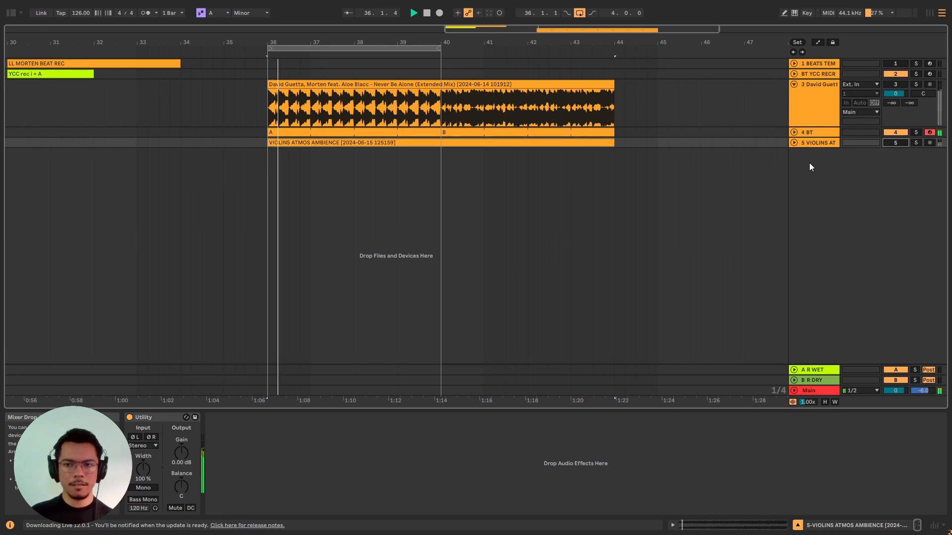
left_click(894, 143)
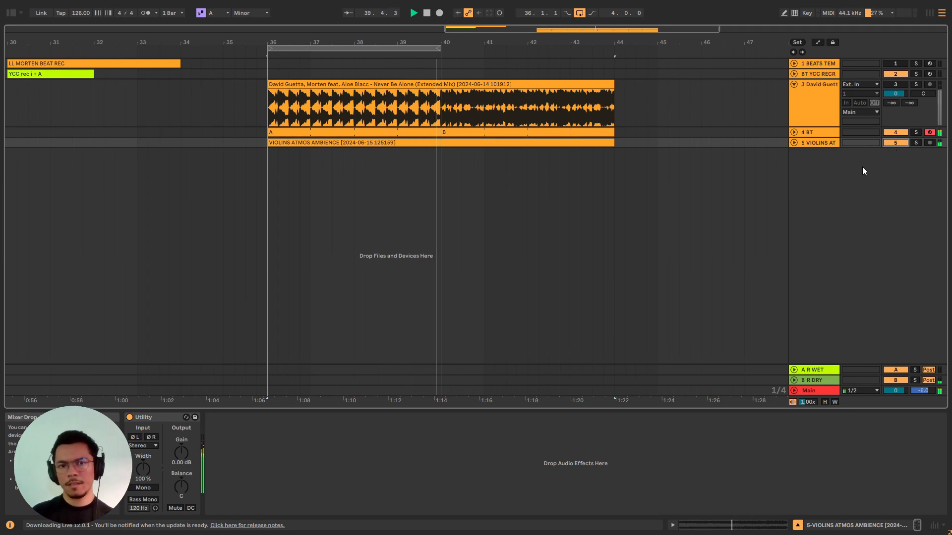
Examine the notes of drum clip A, including the first SNARE note, while playing the reference track.
left_click(439, 184)
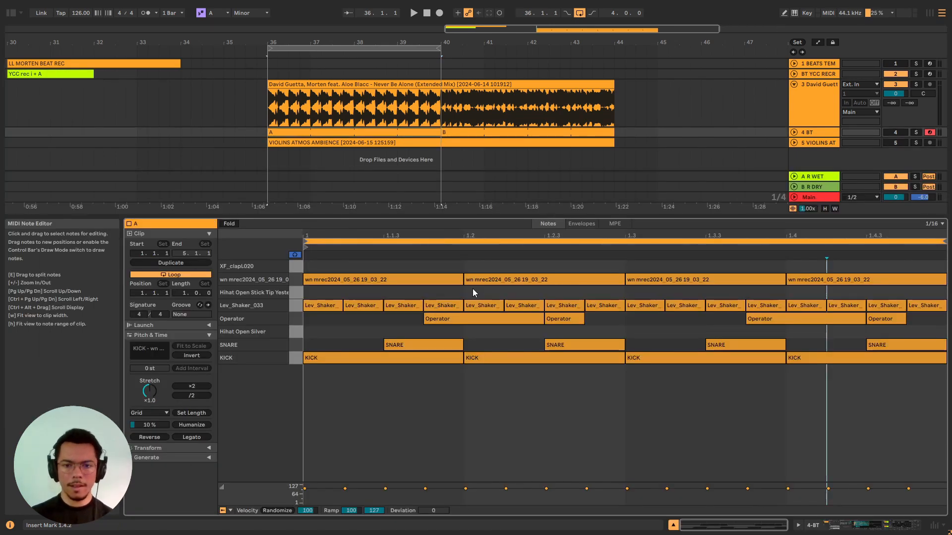
key("space")
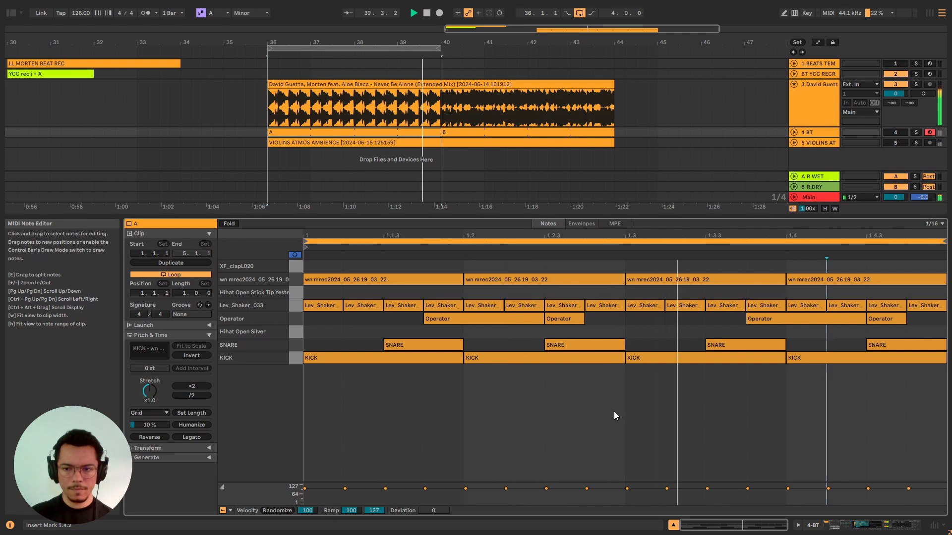
left_click(448, 338)
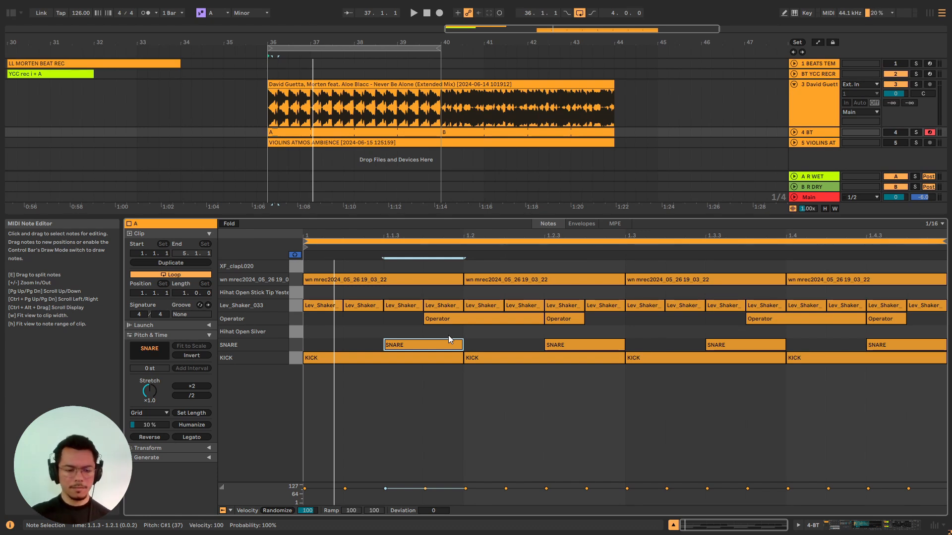
key("shift+Tab")
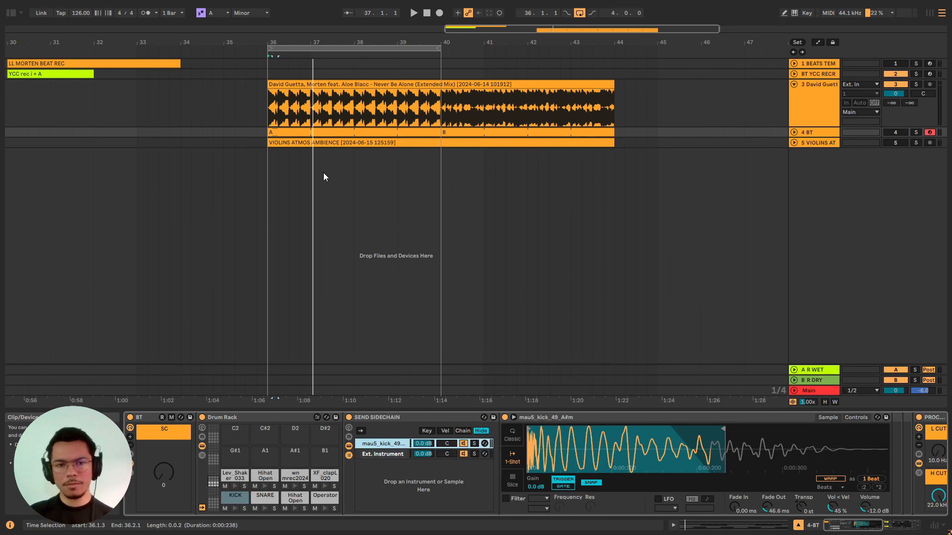
double_click(298, 133)
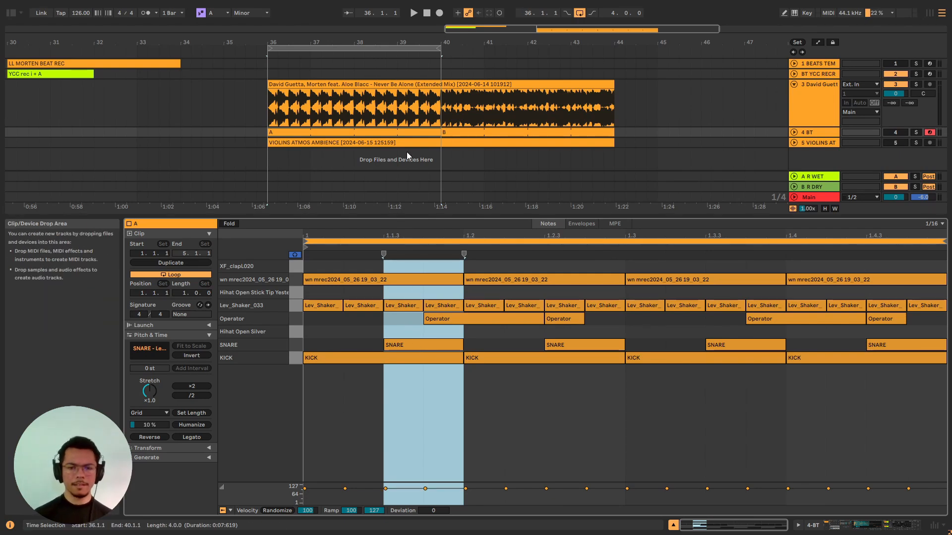
Play the reference's second section from bar 40 and examine the notes of drum clip B, including the C2 note.
left_click(441, 110)
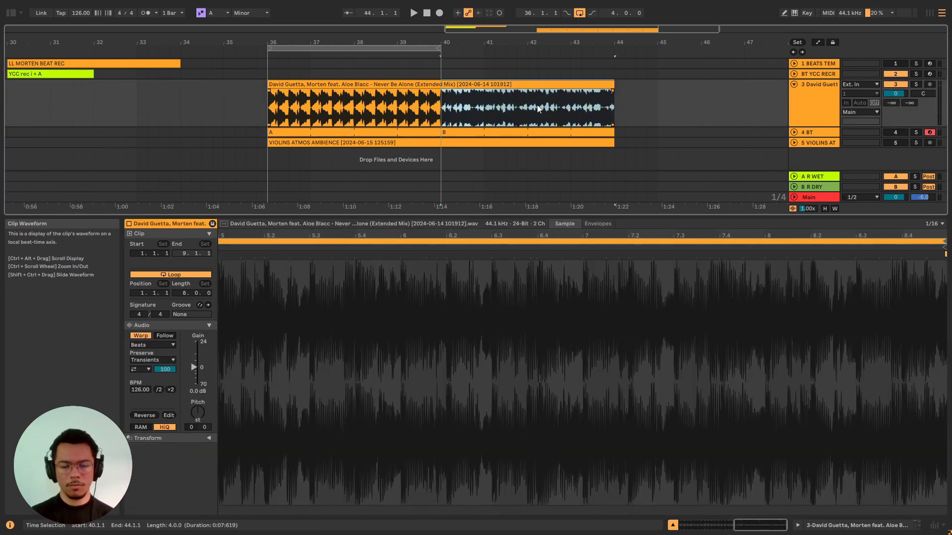
key("space")
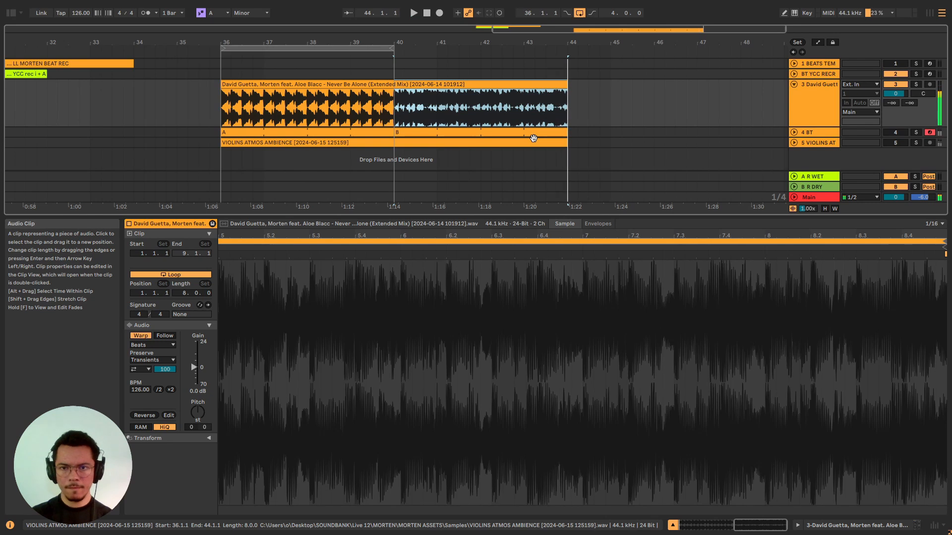
left_click(452, 129)
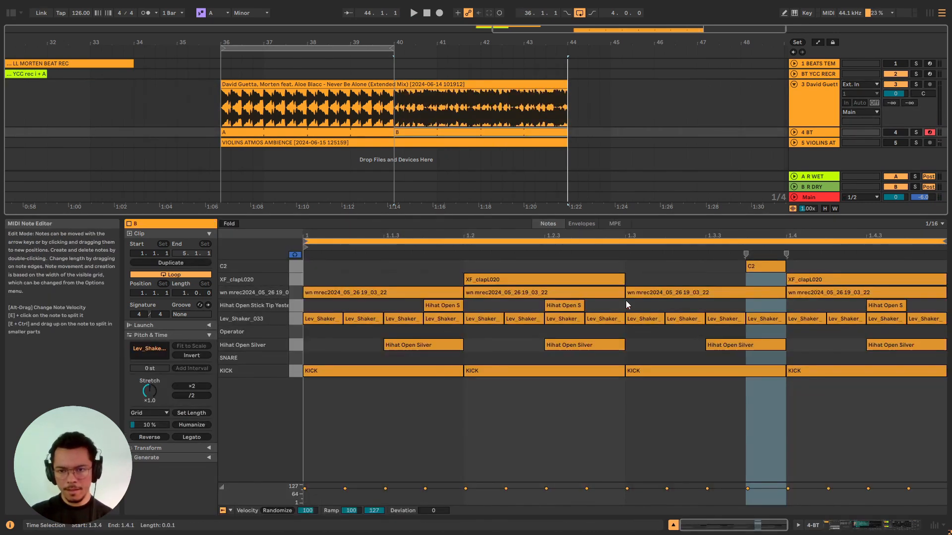
key("space")
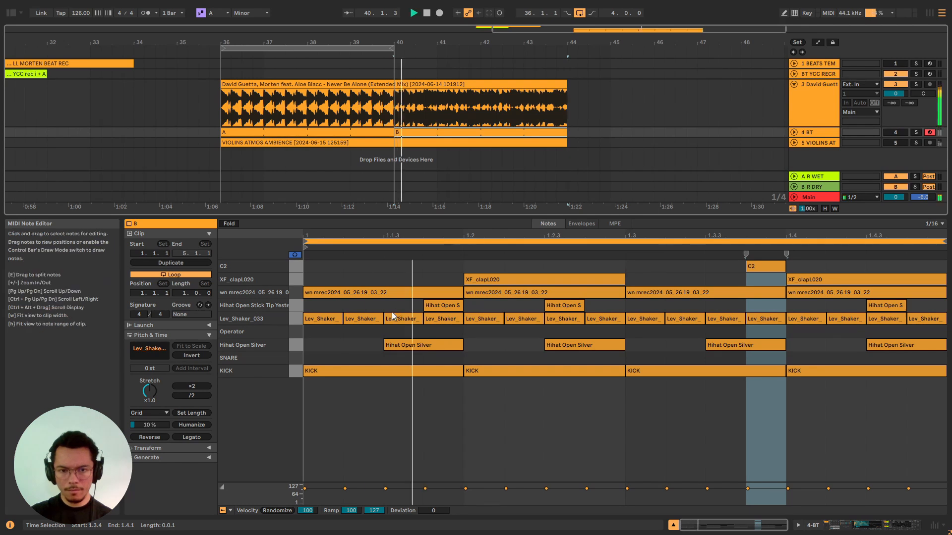
left_click(743, 275)
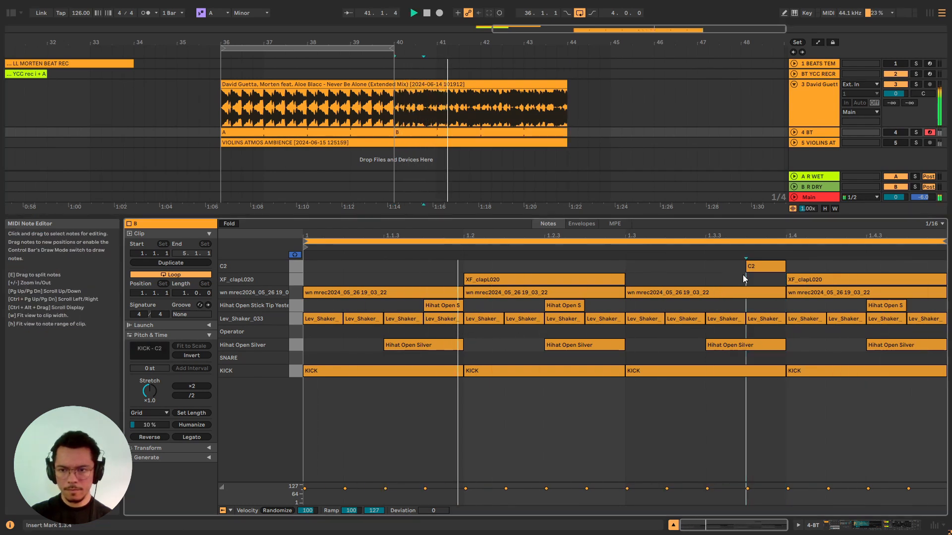
left_click(761, 268)
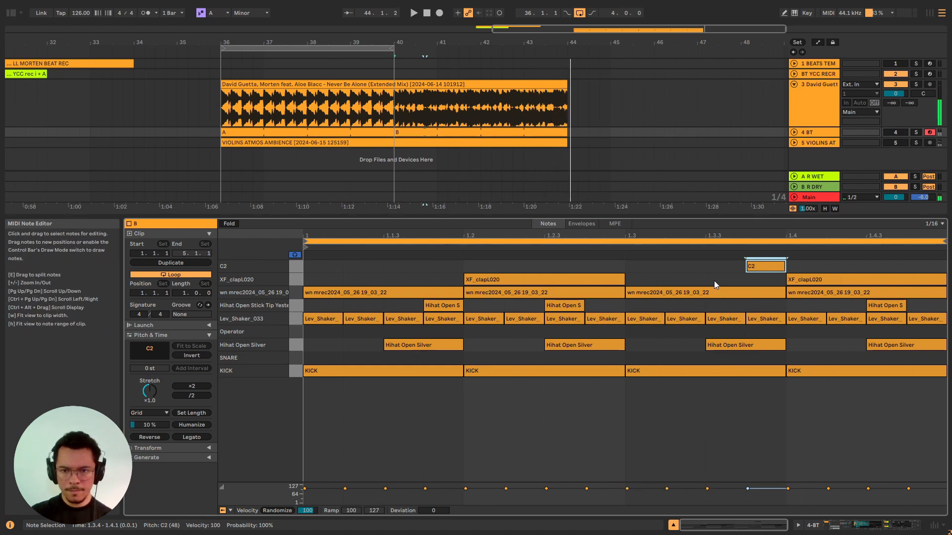
key("space")
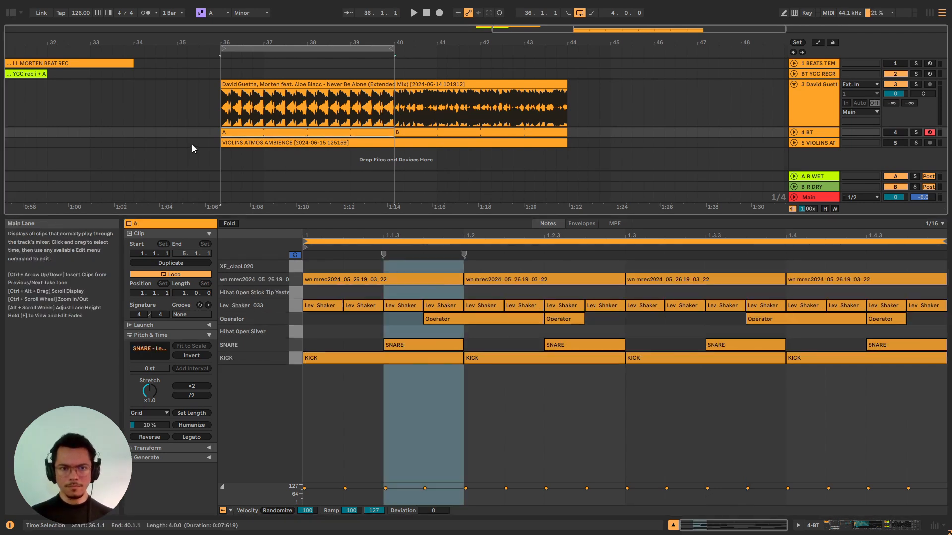
Review drum clip A's Operator notes against the reference clip's waveform and show the BT track's devices.
left_click(191, 143)
left_click(294, 134)
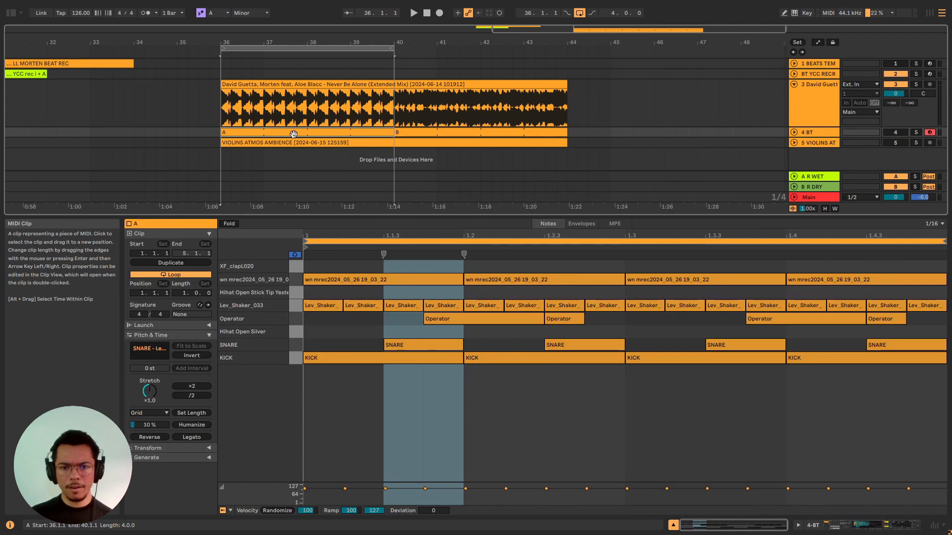
left_click(423, 326)
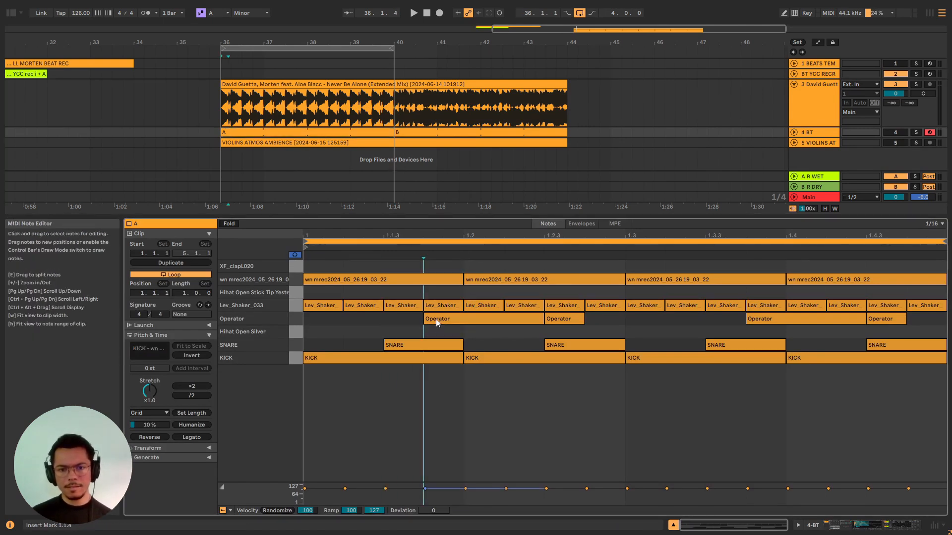
left_click(329, 84)
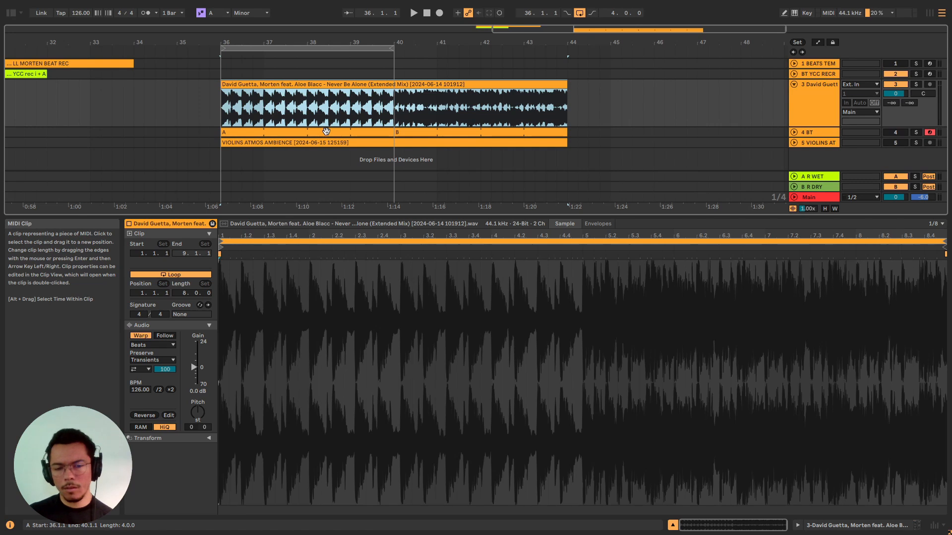
left_click(326, 131)
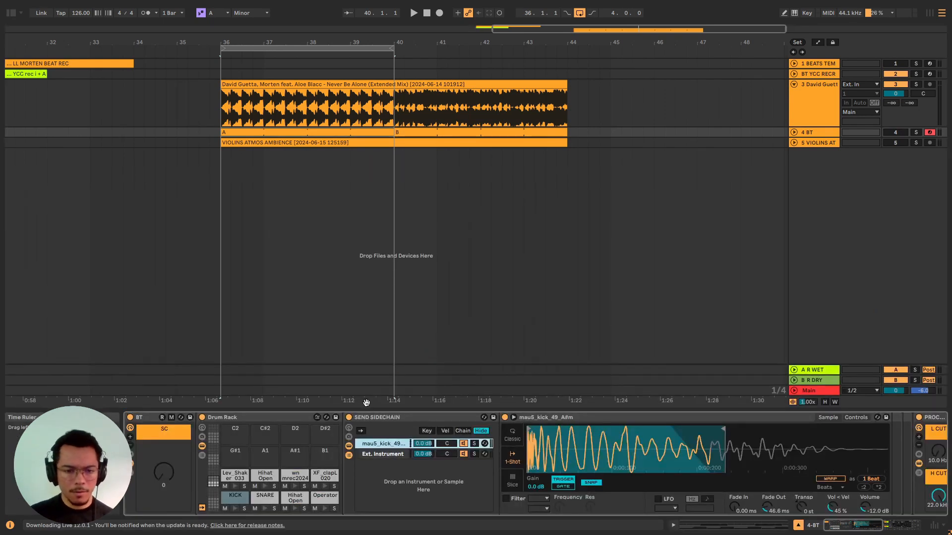
Show the Drum Rack's sample swap controls and cycle all pads through several sets of similar samples while the beat plays.
left_click(317, 418)
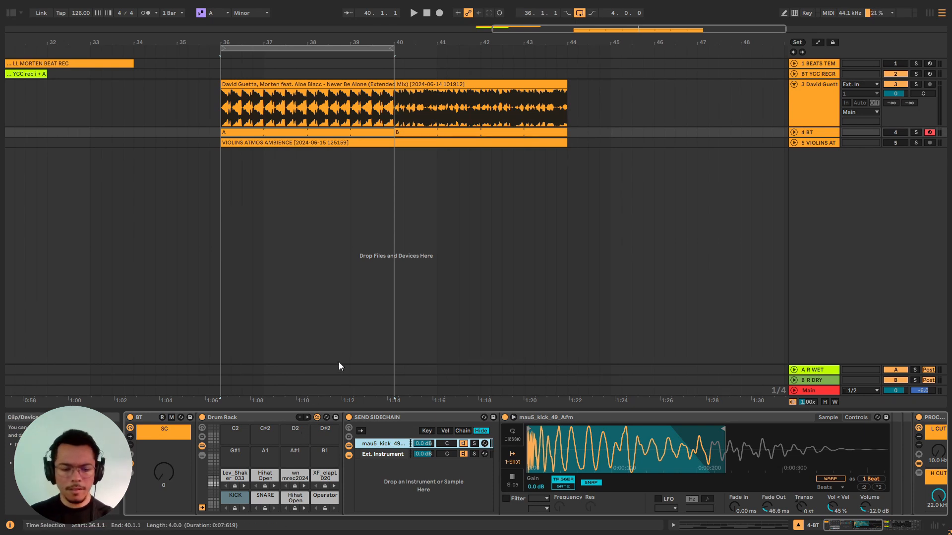
key("space")
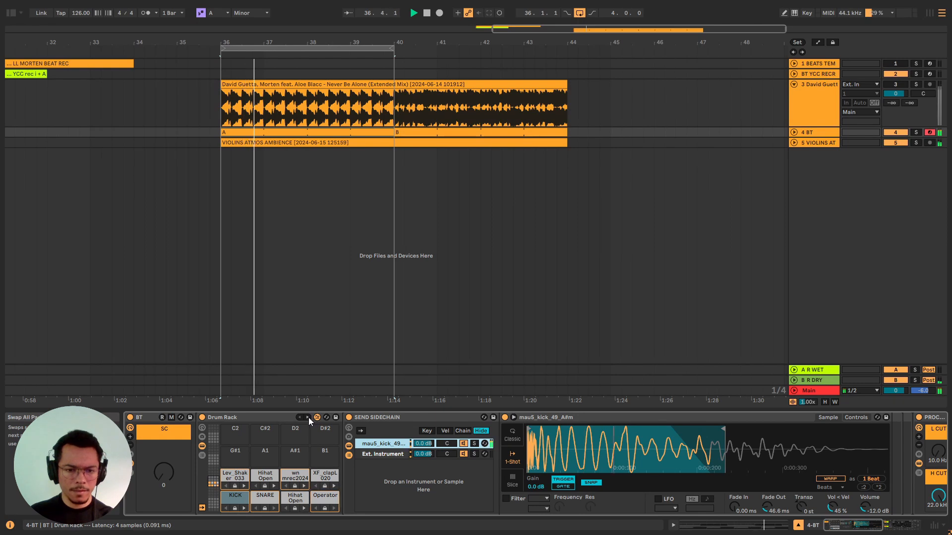
left_click(308, 418)
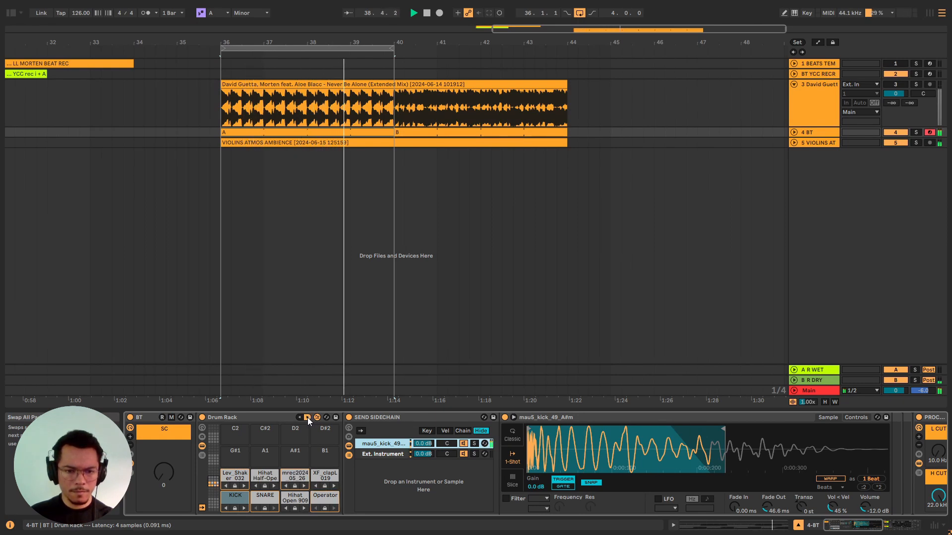
left_click(307, 419)
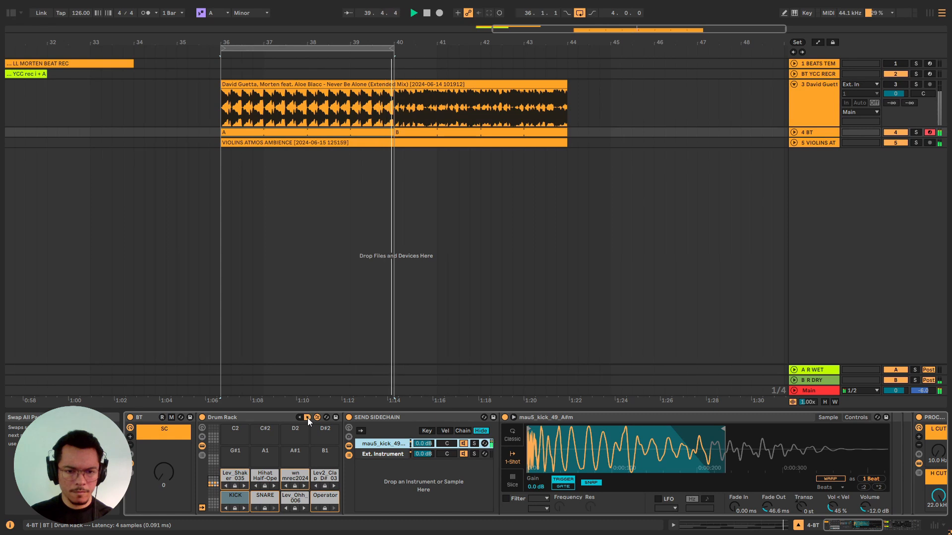
left_click(307, 418)
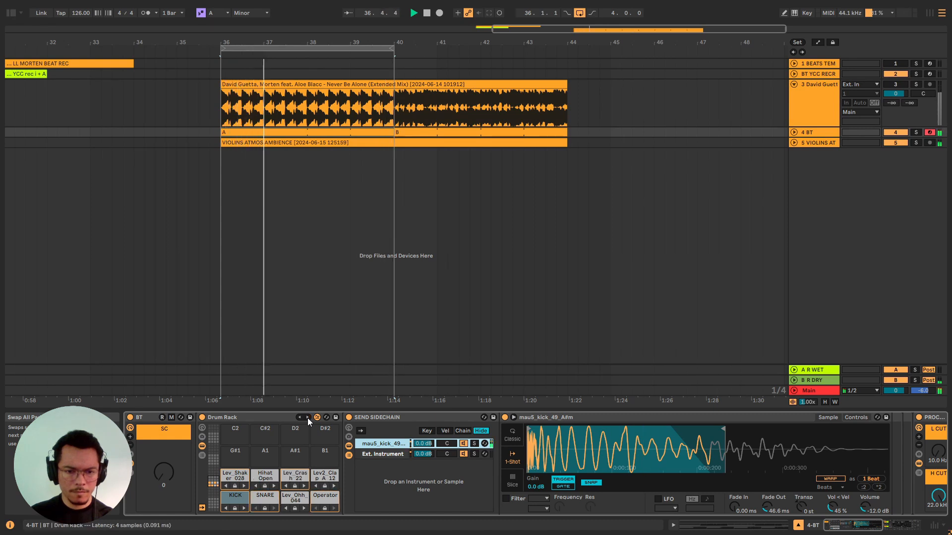
left_click(308, 418)
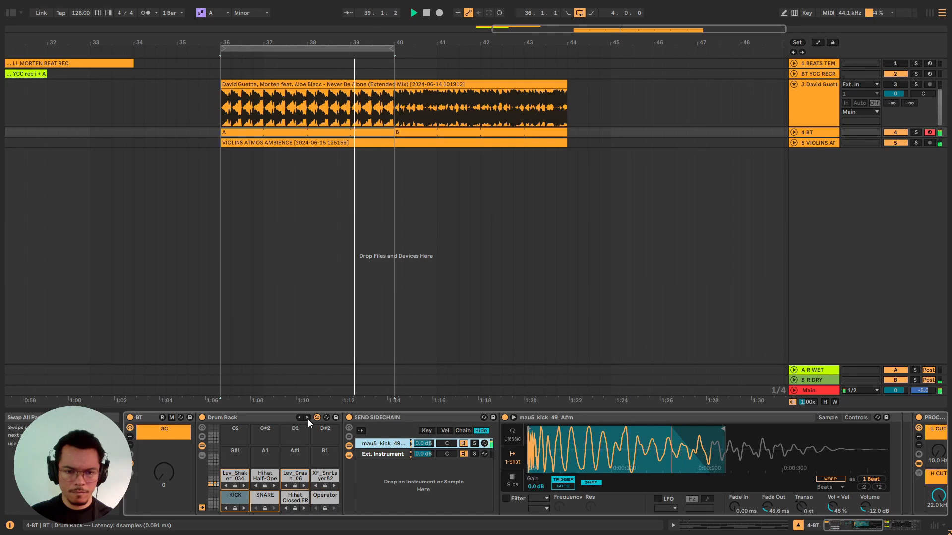
left_click(308, 418)
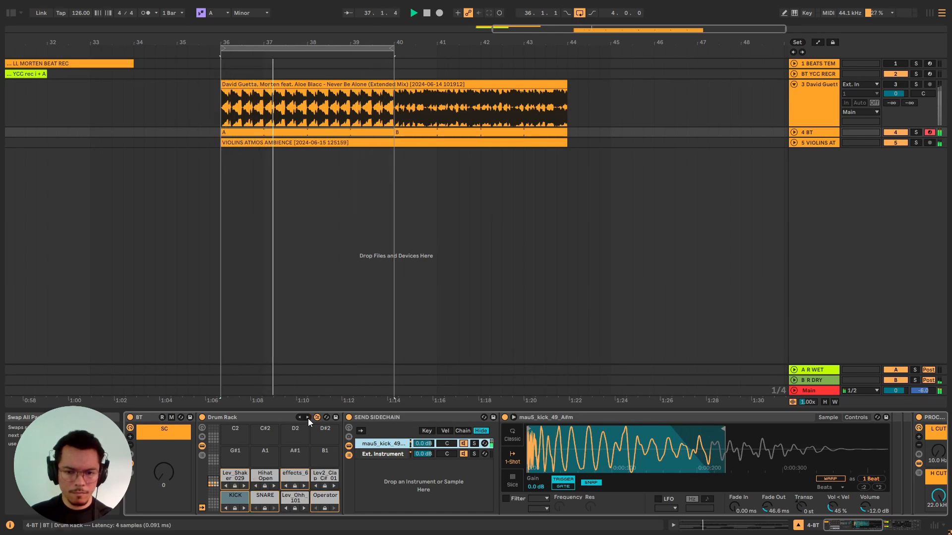
left_click(308, 419)
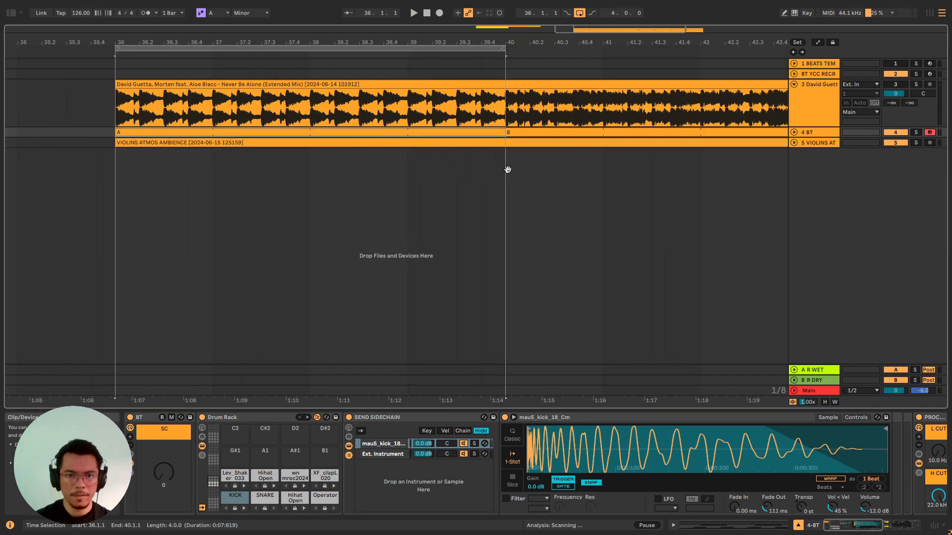
Select drum clip B on the BT track and play the beat from bar 40 without looping.
left_click_drag(507, 169, 465, 173)
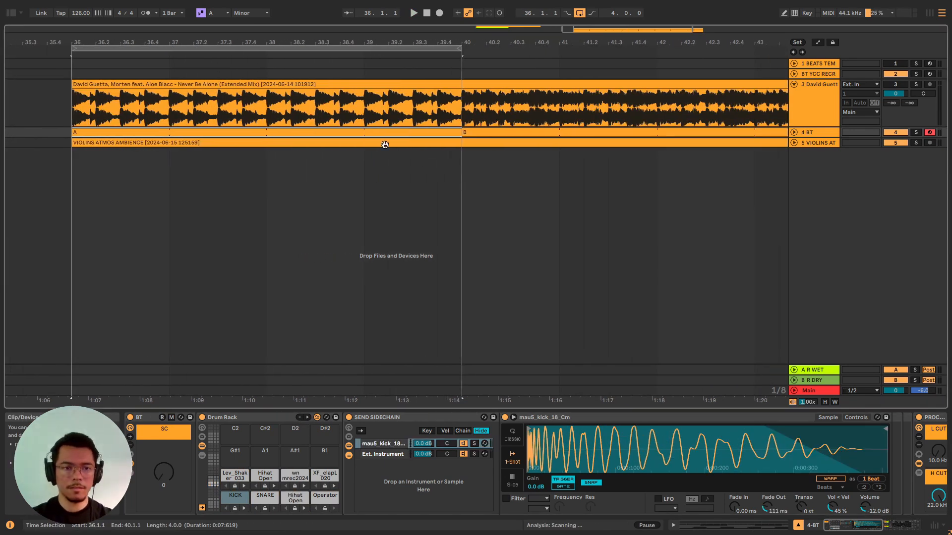
left_click(503, 133)
scroll(441, 133, "down", 3)
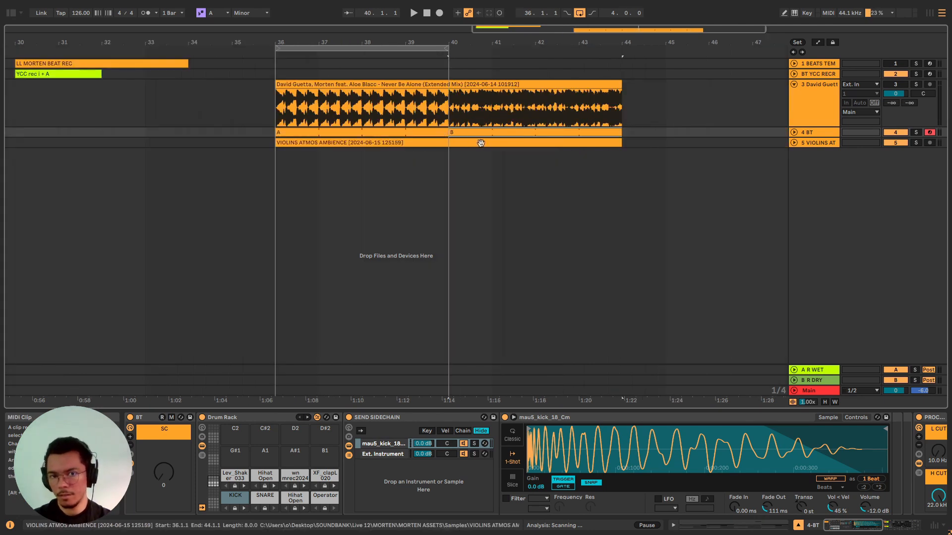
left_click_drag(506, 143, 429, 159)
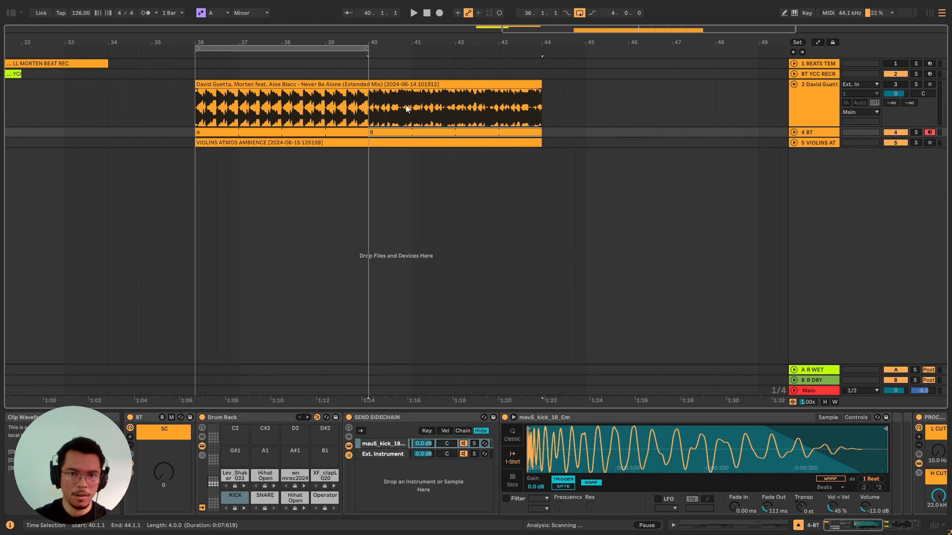
key("space")
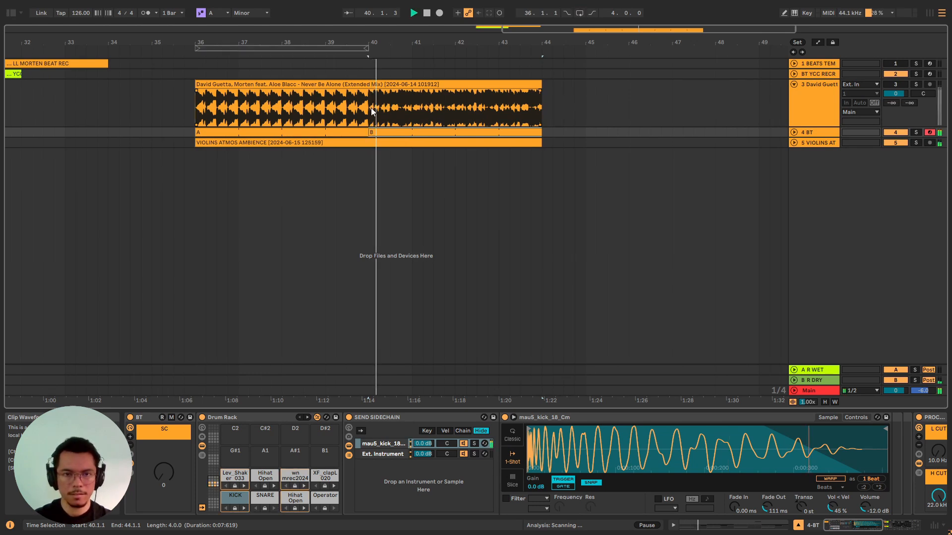
Play drum clip A from bar 36 and loop its range from bar 36 to 40.
left_click(347, 130)
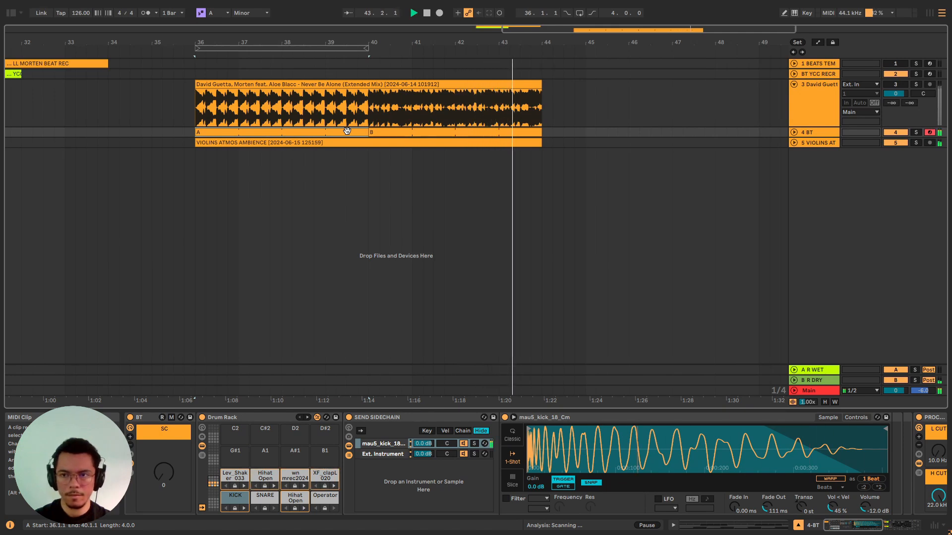
key("space")
key("space")
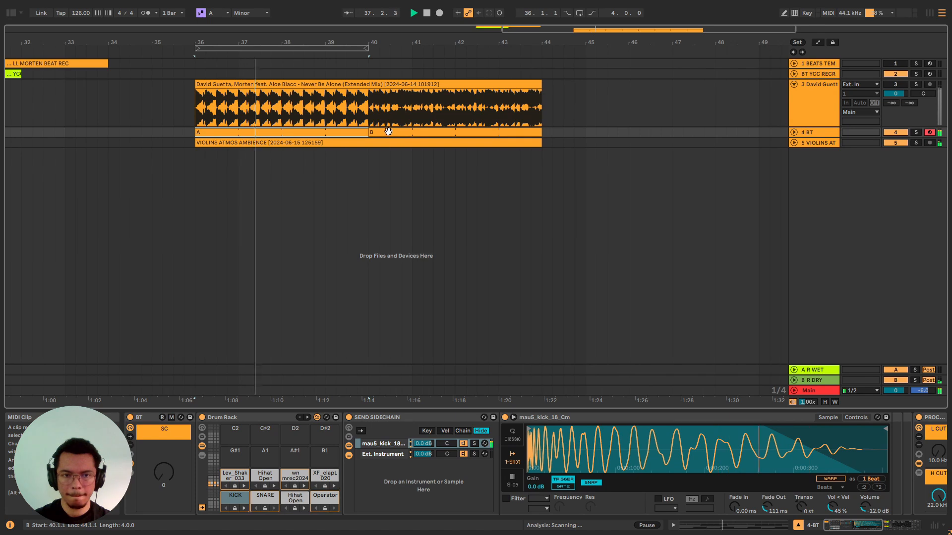
key("ctrl+l")
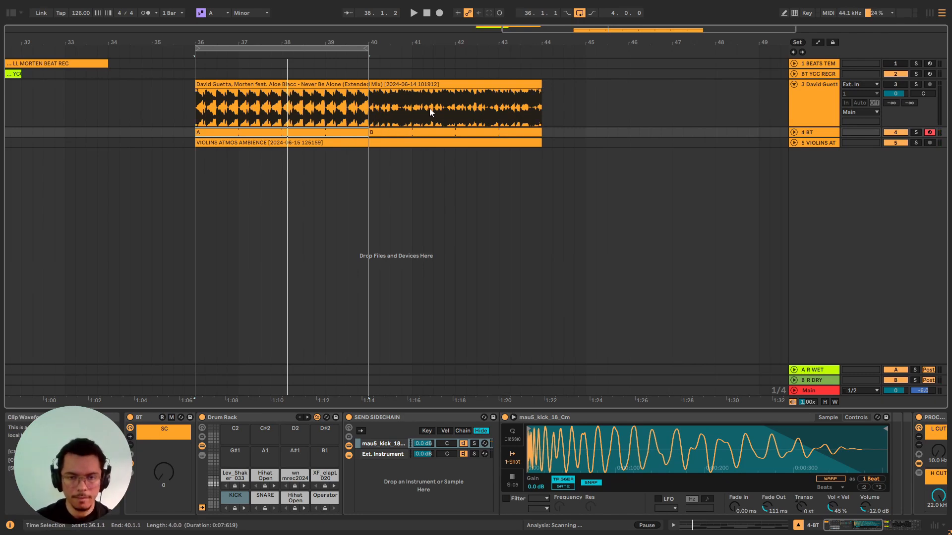
Play the David Guetta reference track from the start of its second section at bar 40.
left_click(372, 103)
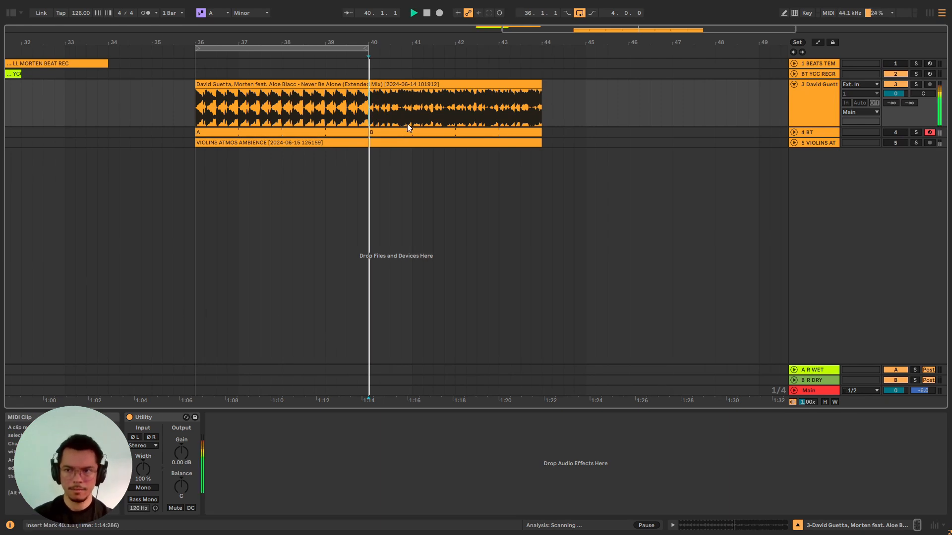
key("space")
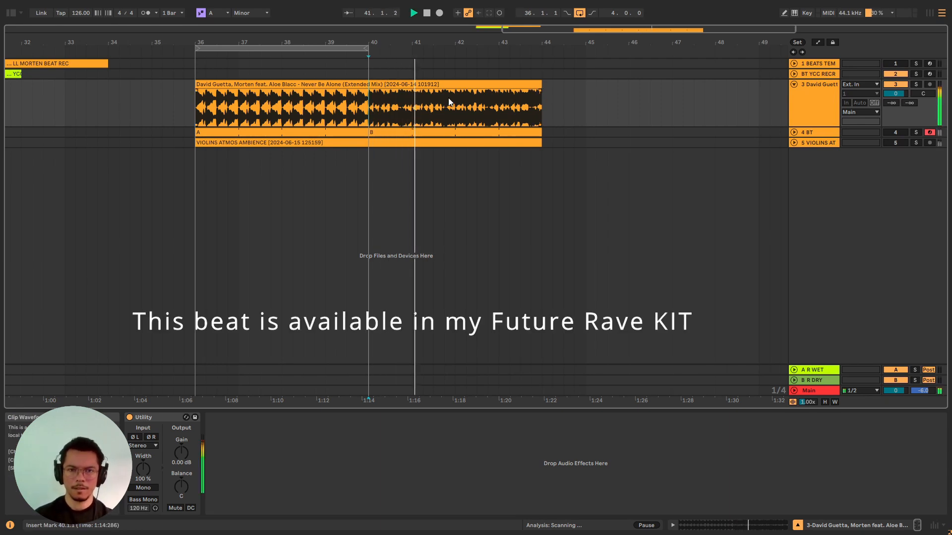